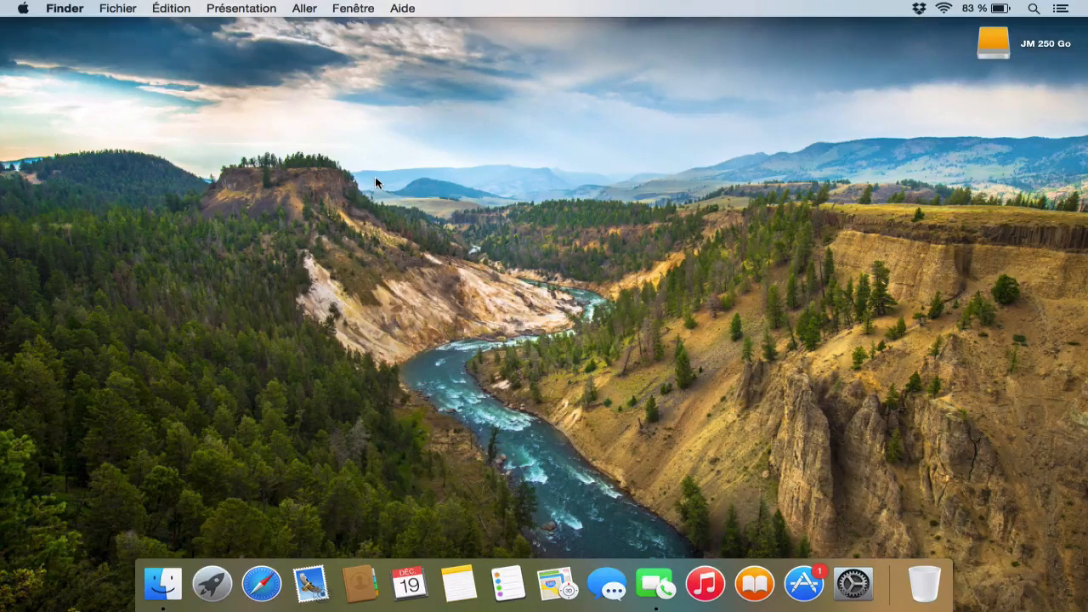
Open Utilitaire de disque from the Utilitaires folder in Applications
left_click(162, 583)
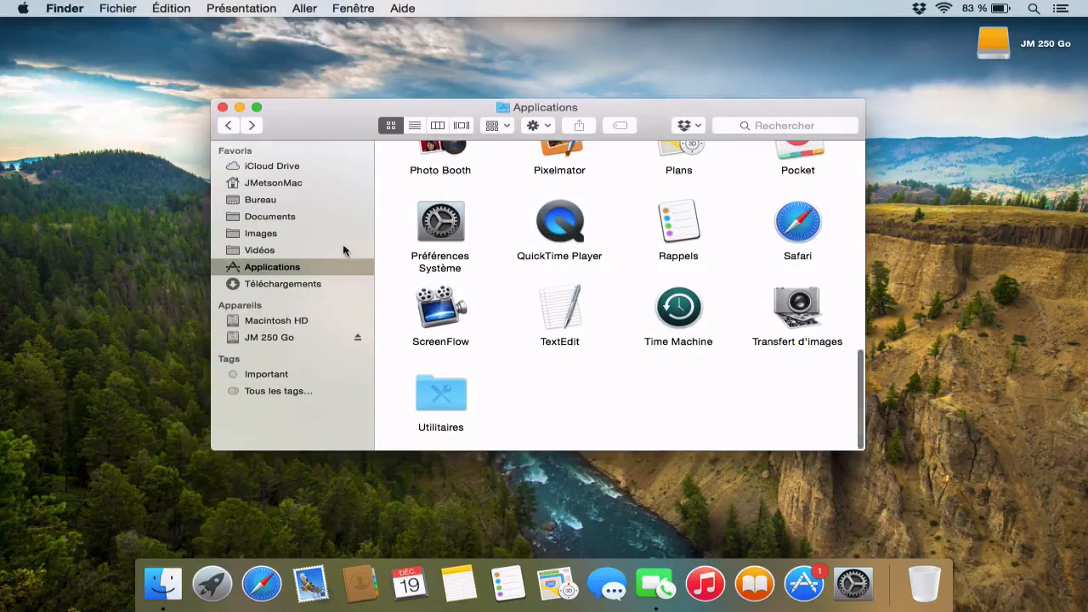
double_click(448, 398)
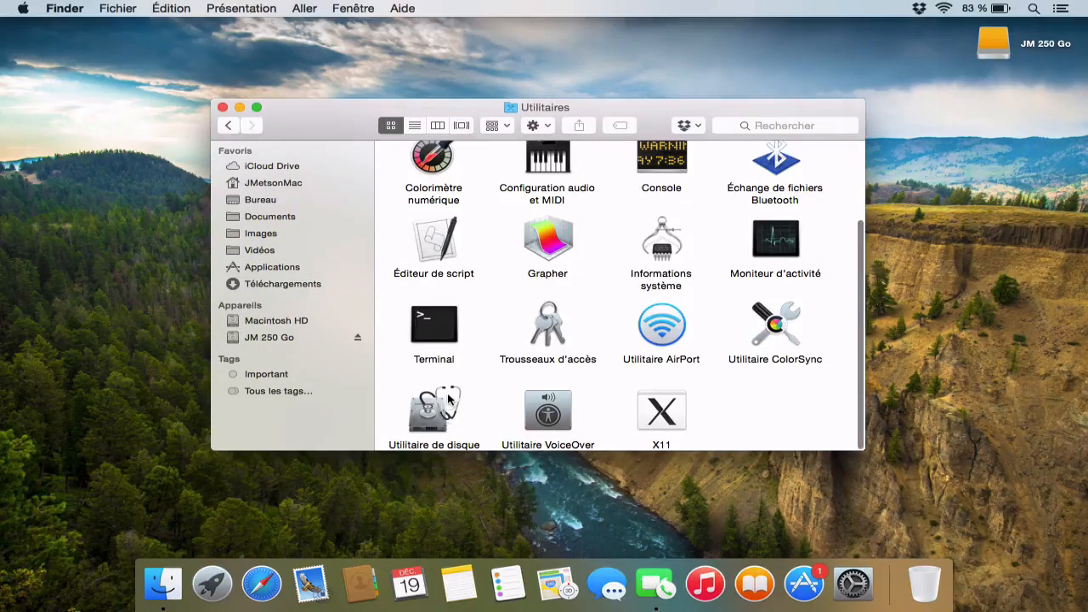
left_click(429, 413)
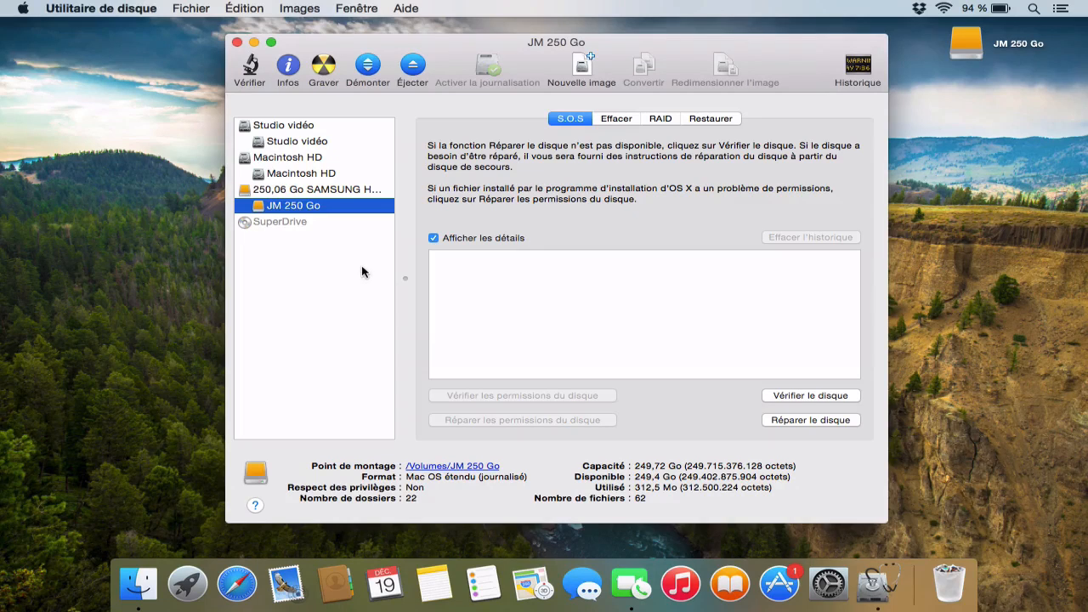
Bring up the partitioning settings of the 250,06 Go Samsung disk and add a second partition
left_click(324, 190)
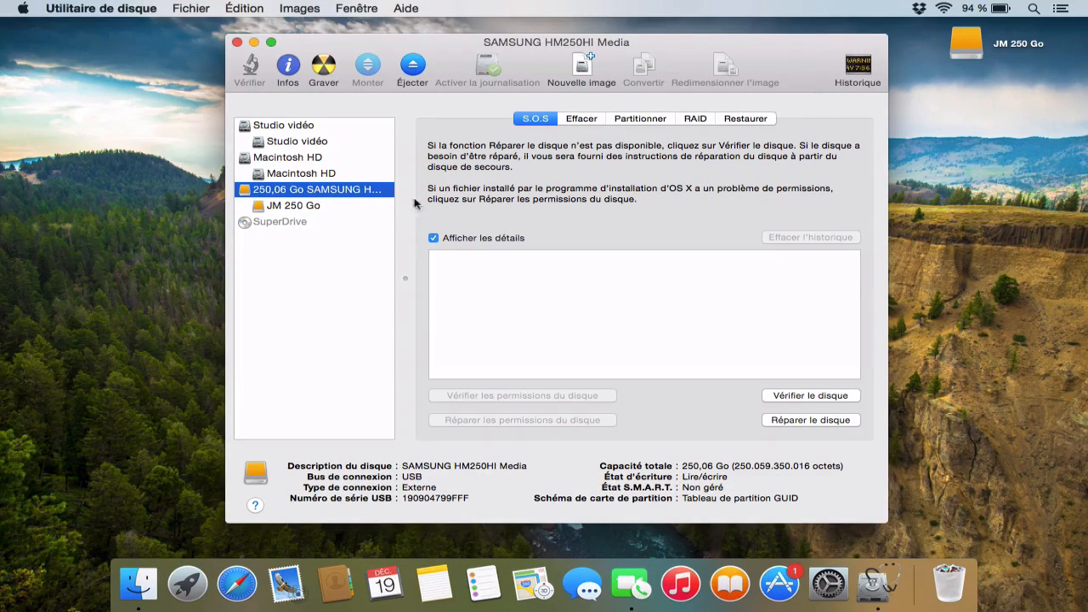
left_click(348, 208)
left_click(630, 121)
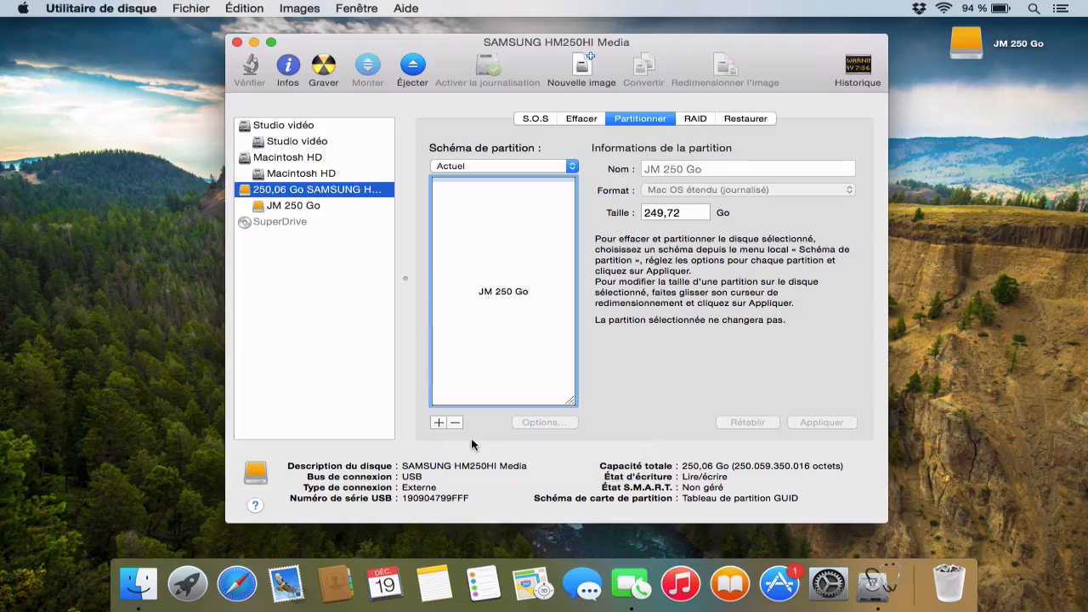
left_click(438, 423)
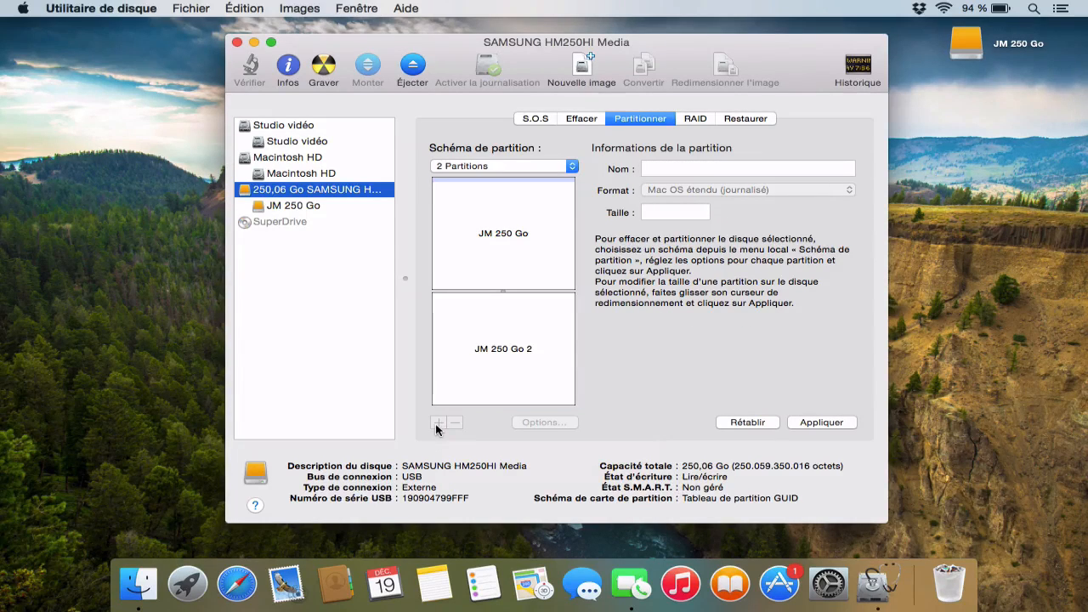
Rename the newly added second partition as JM 50 Go
left_click(547, 365)
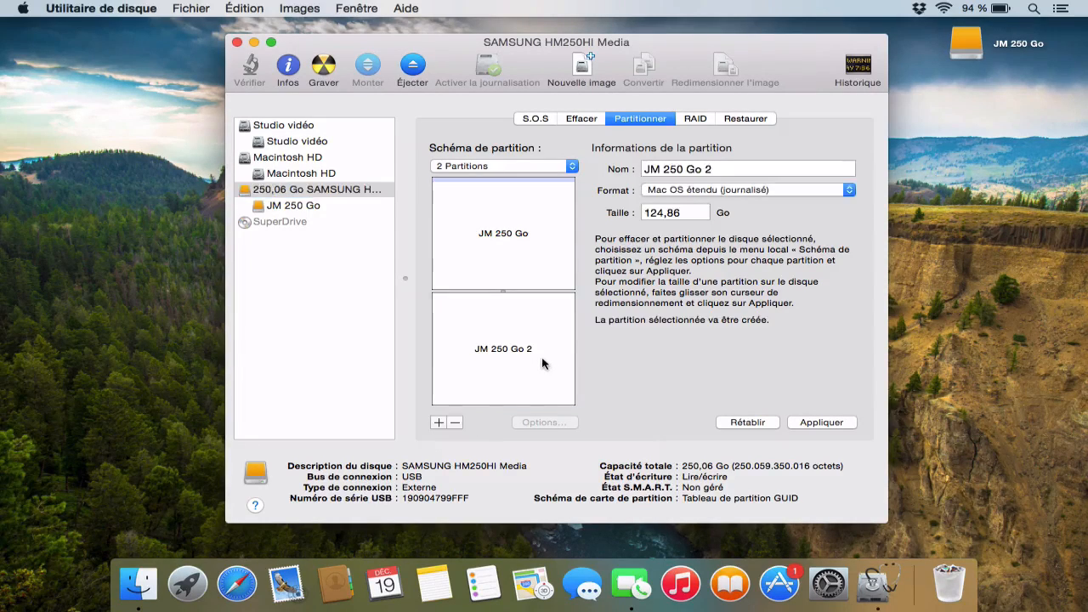
left_click(670, 170)
key("BackSpace")
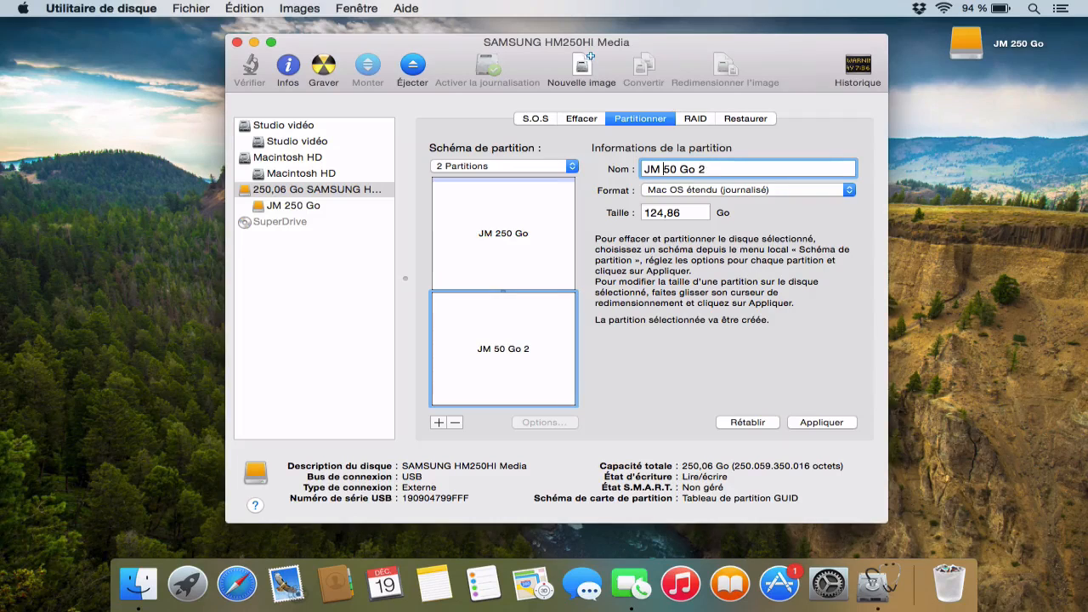
key("Right")
key("Right")
key("Right")
key("Right")
key("Right")
key("Right")
key("Right")
key("BackSpace")
key("BackSpace")
Set the JM 50 Go partition's size to 50 Go and keep its format as Mac OS étendu (journalisé)
left_click(687, 212)
type("50")
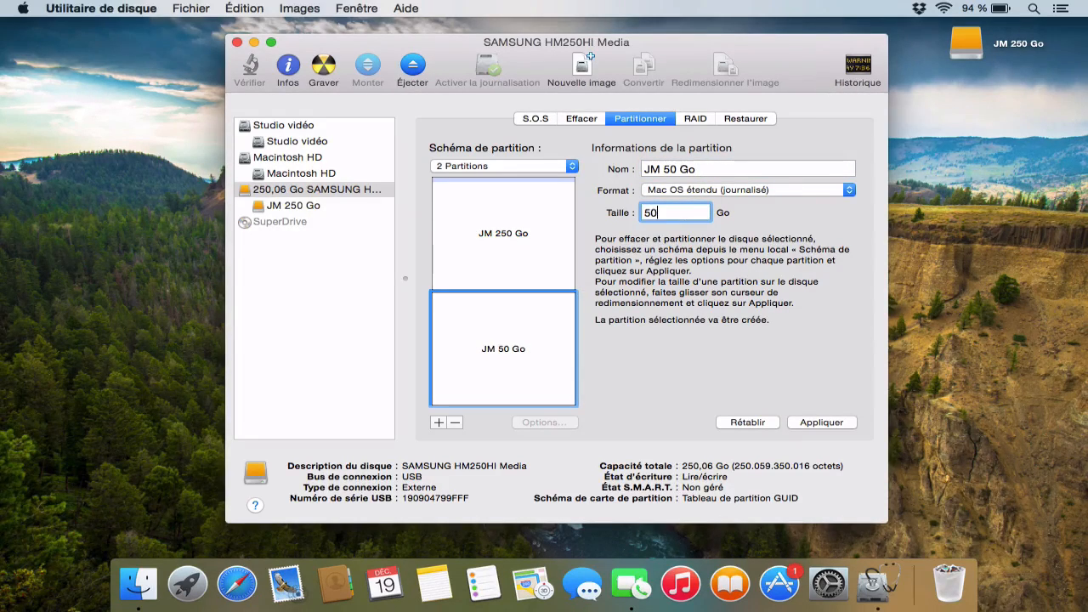
key("Return")
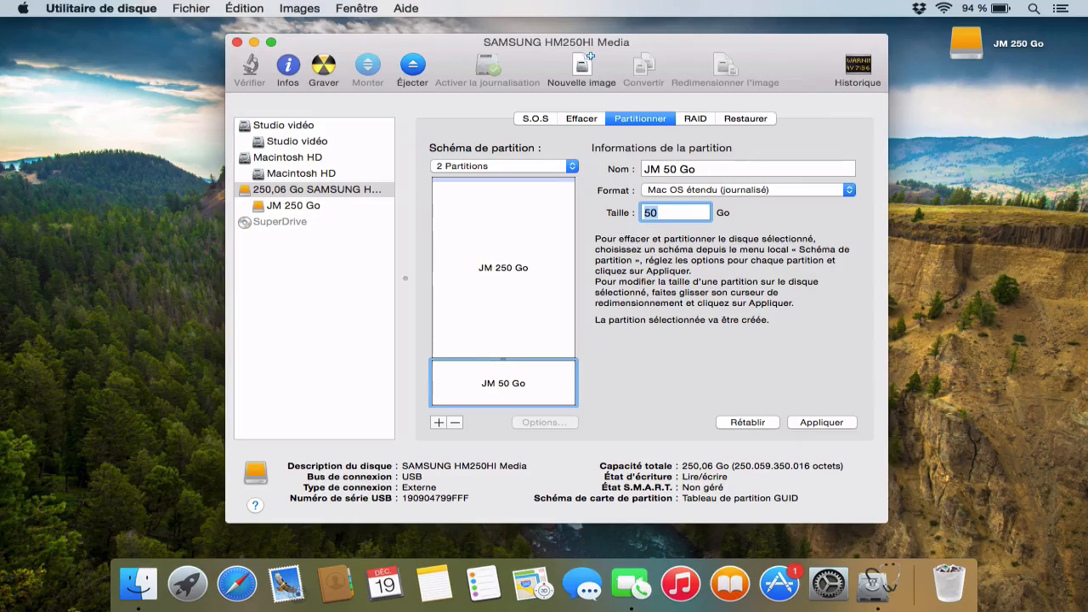
left_click(649, 192)
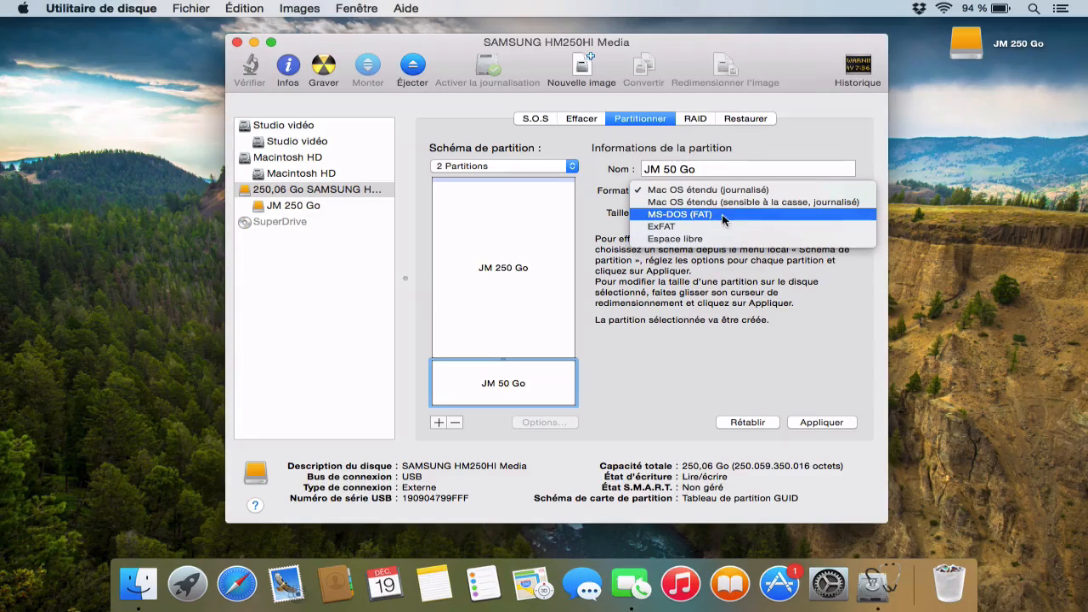
left_click(711, 216)
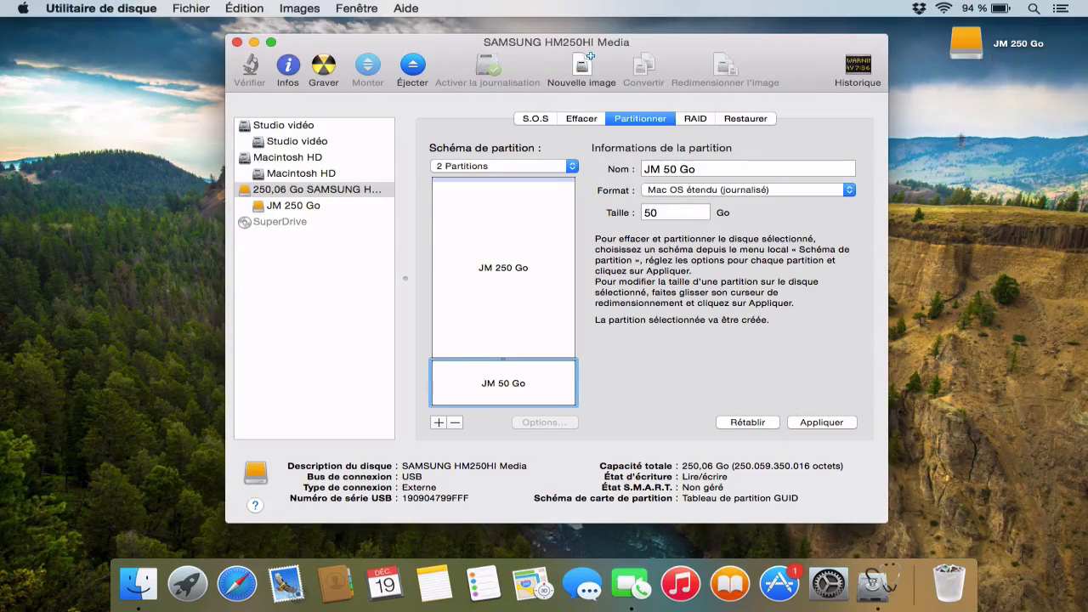
Check the files on the JM 250 Go drive and apply the two-partition layout to the Samsung disk
double_click(973, 44)
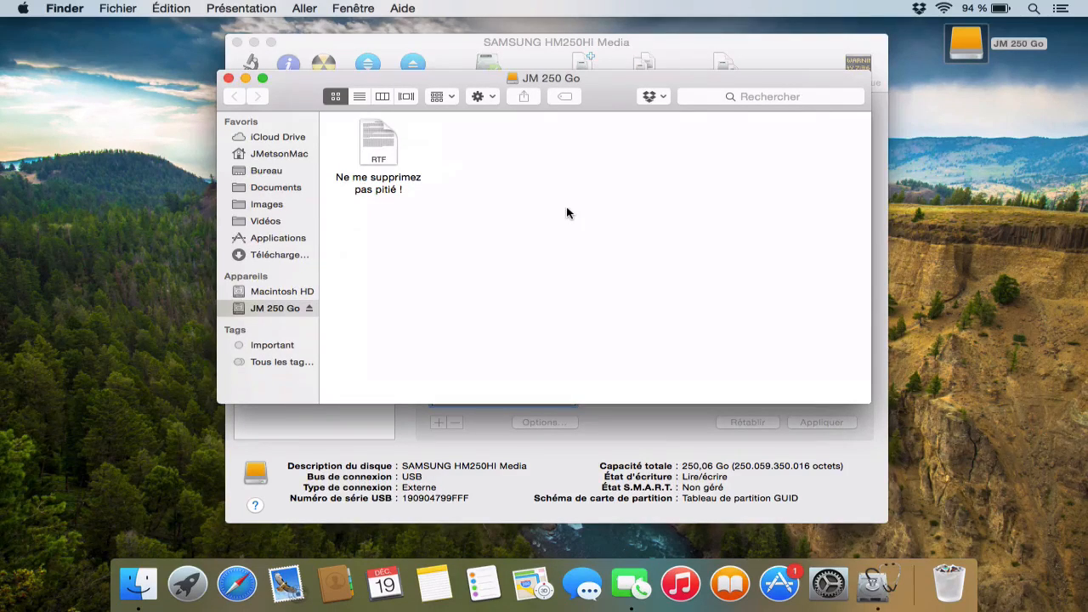
key("super+w")
left_click(471, 431)
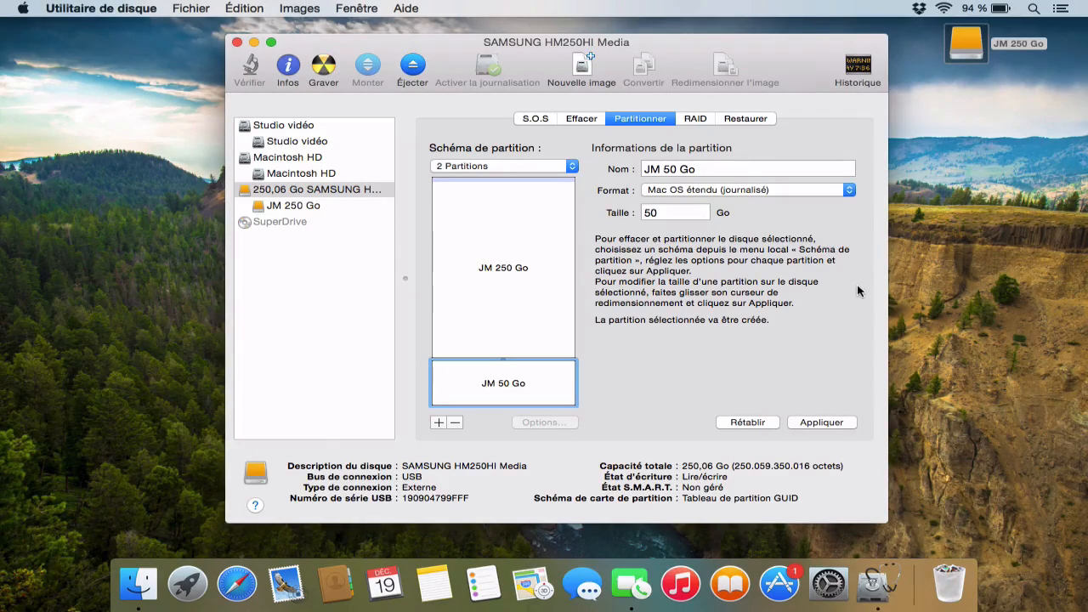
left_click(822, 422)
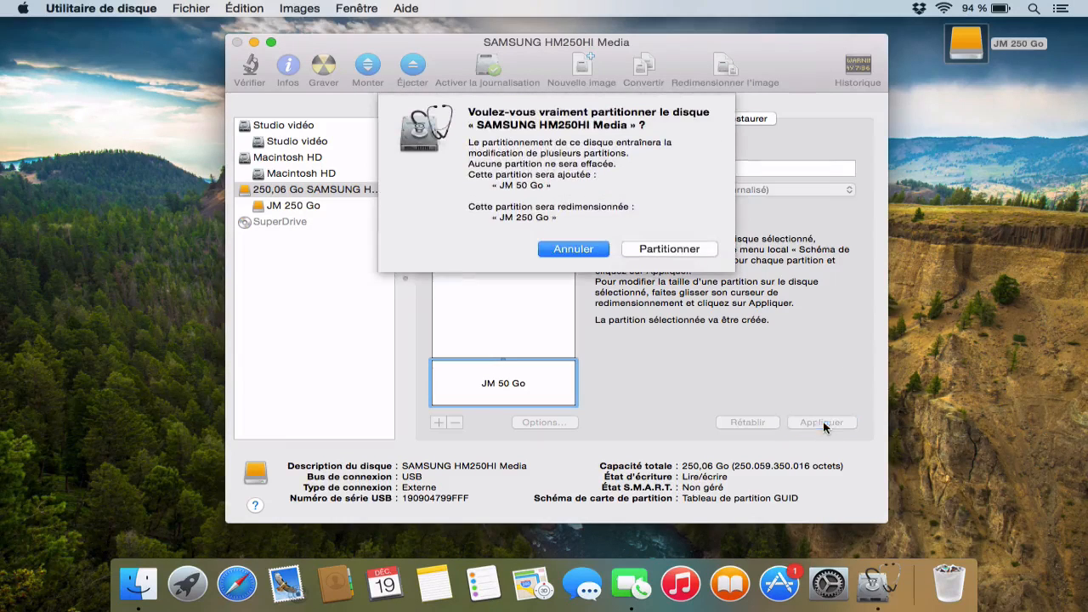
left_click(685, 248)
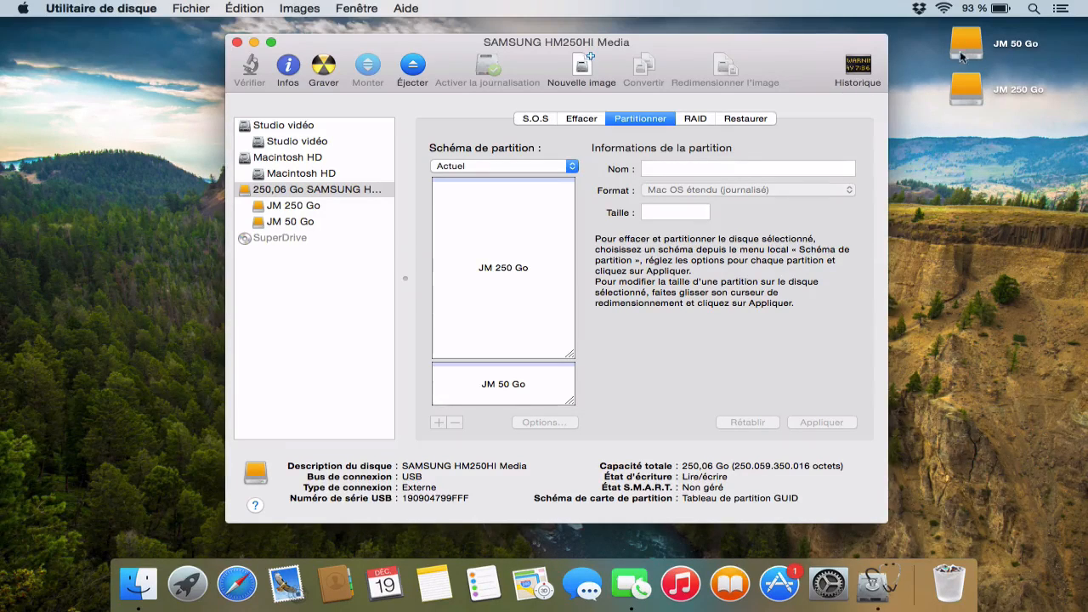
Rename the JM 250 Go drive on the desktop as JM 200 Go and open it to check its contents
left_click(967, 92)
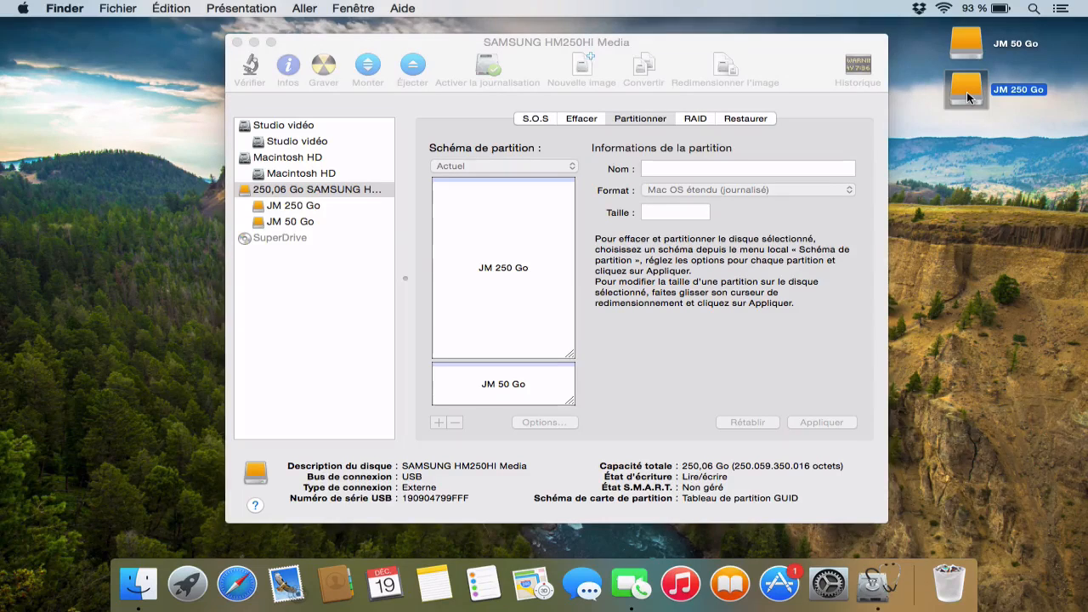
key("Return")
key("Right")
key("Left")
key("Left")
key("Left")
key("Left")
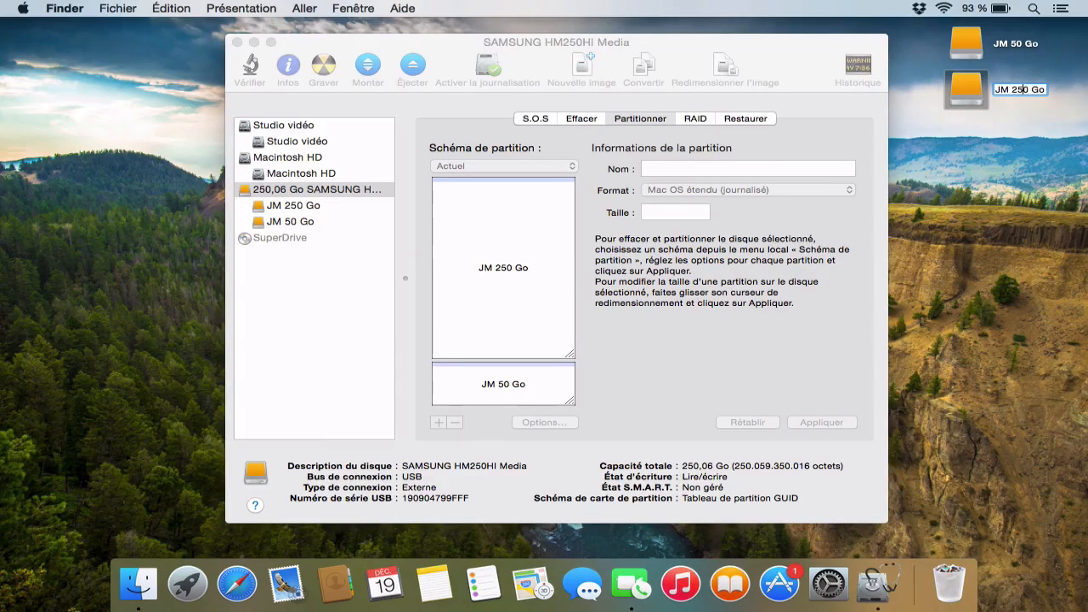
key("BackSpace")
type("0")
key("Return")
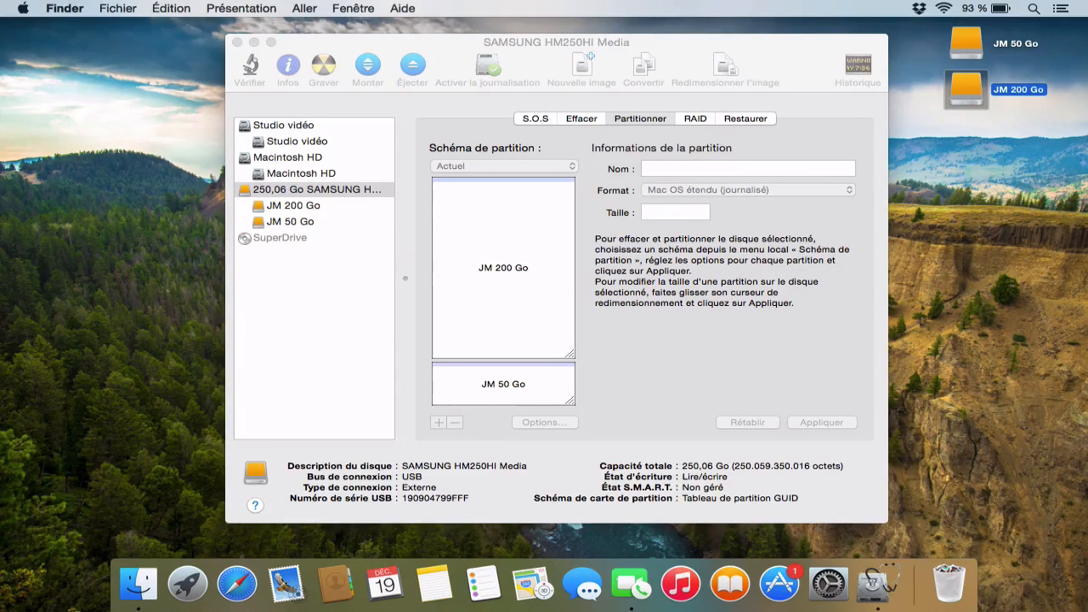
left_click(1026, 164)
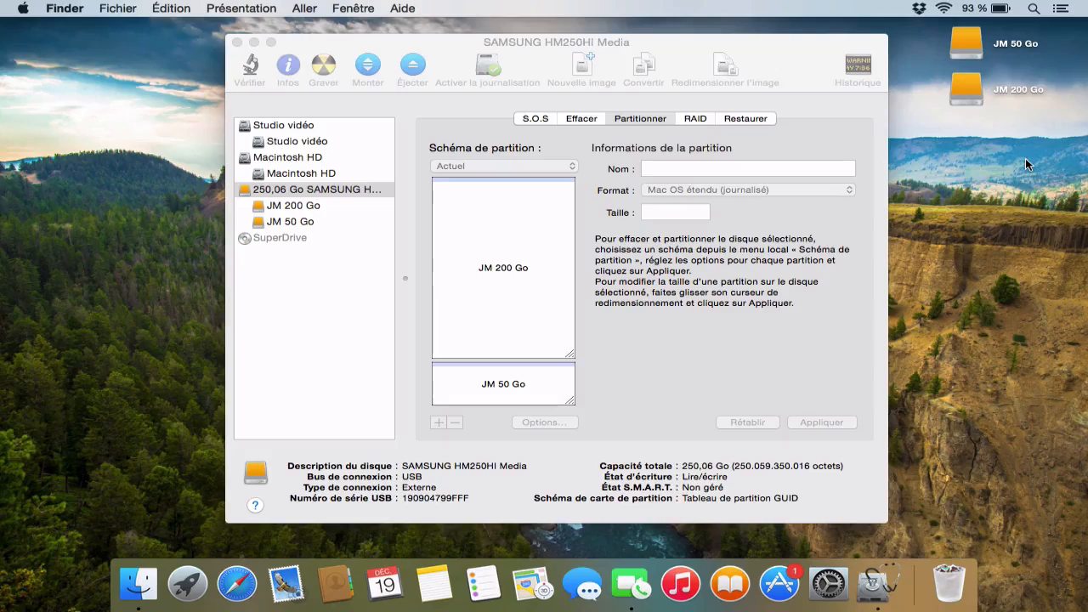
double_click(967, 96)
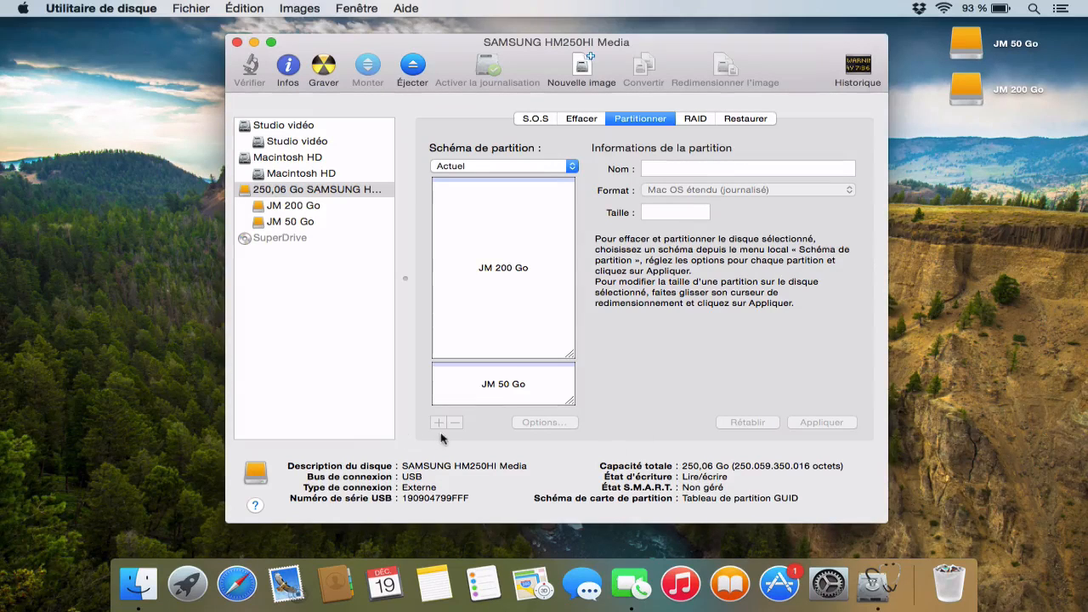
Delete the JM 50 Go partition from the Samsung disk
left_click(485, 384)
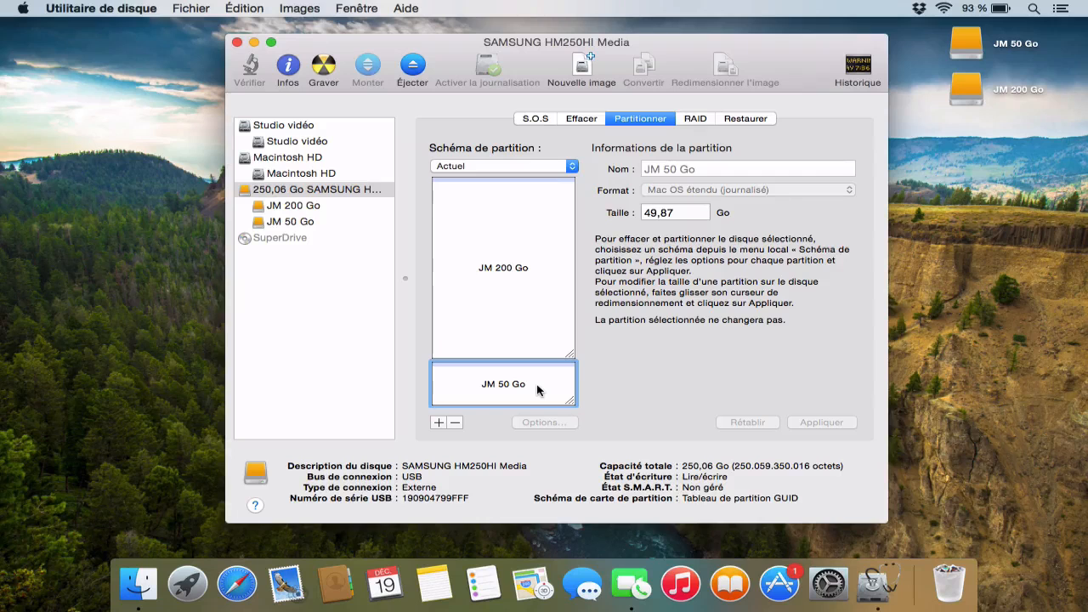
left_click(456, 422)
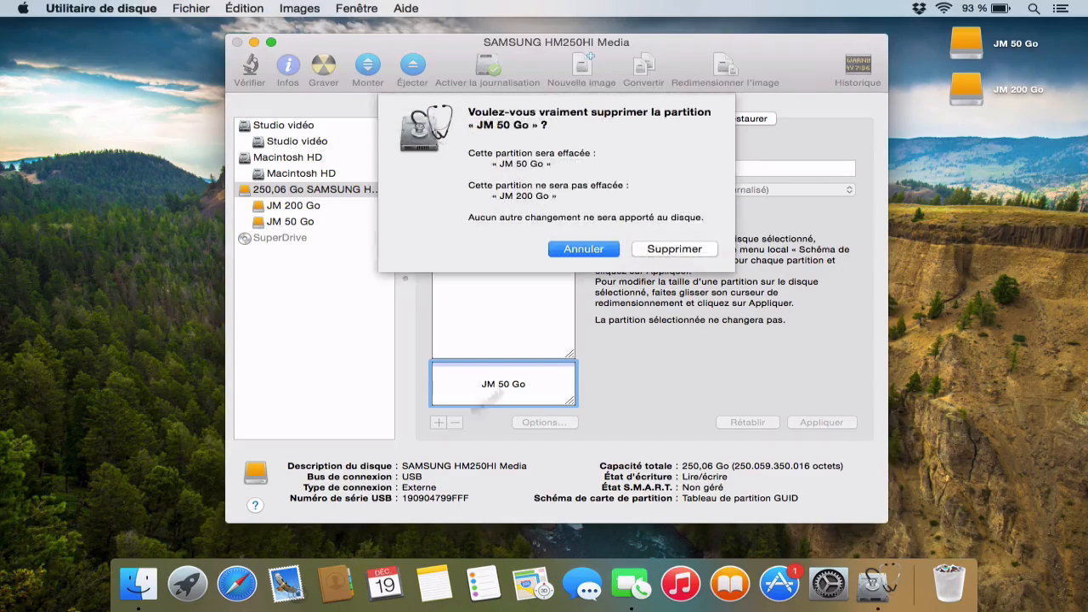
left_click(693, 248)
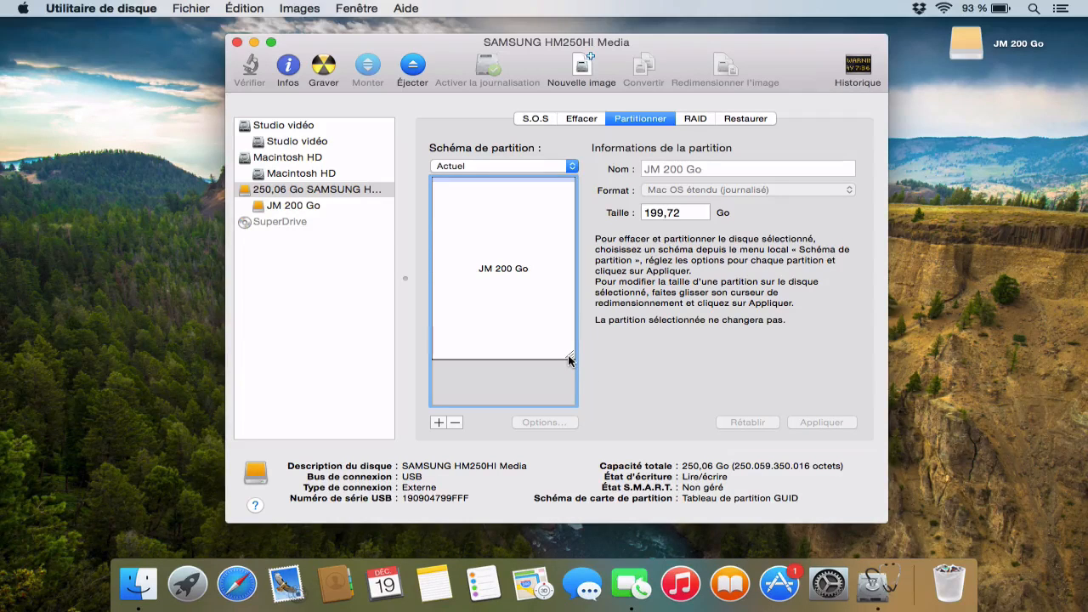
Extend the JM 200 Go partition over the free space to 249,72 Go, apply it, and open the drive to check its files
left_click_drag(570, 361, 571, 441)
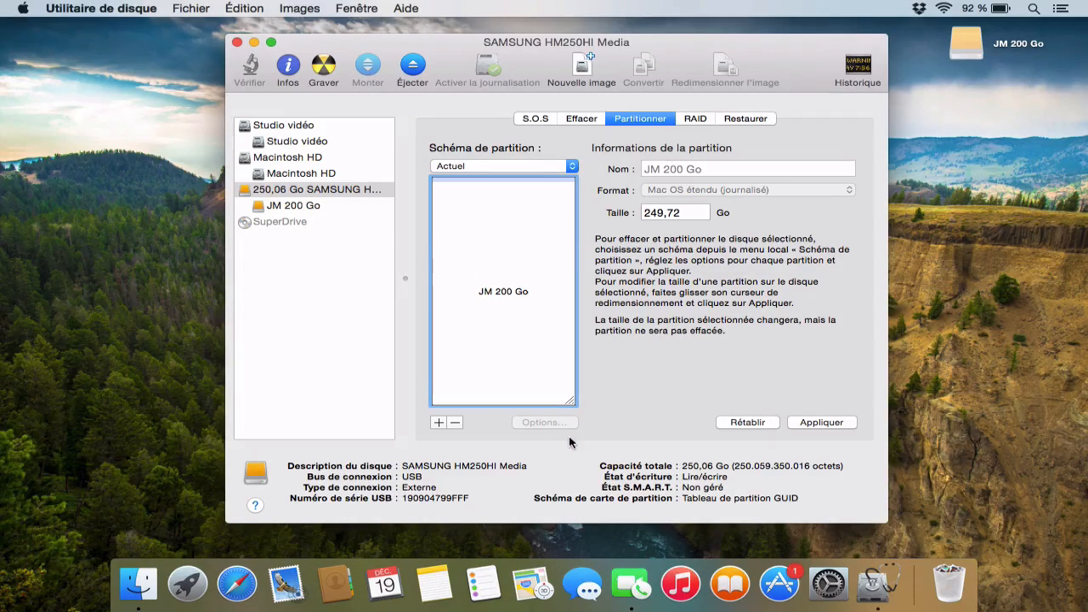
left_click(826, 420)
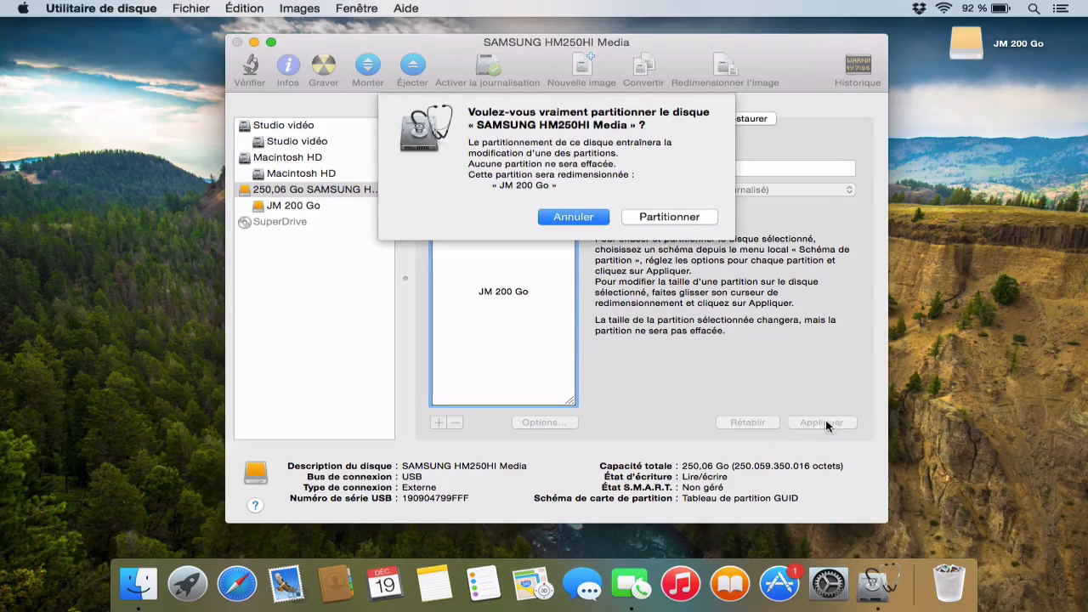
left_click(687, 217)
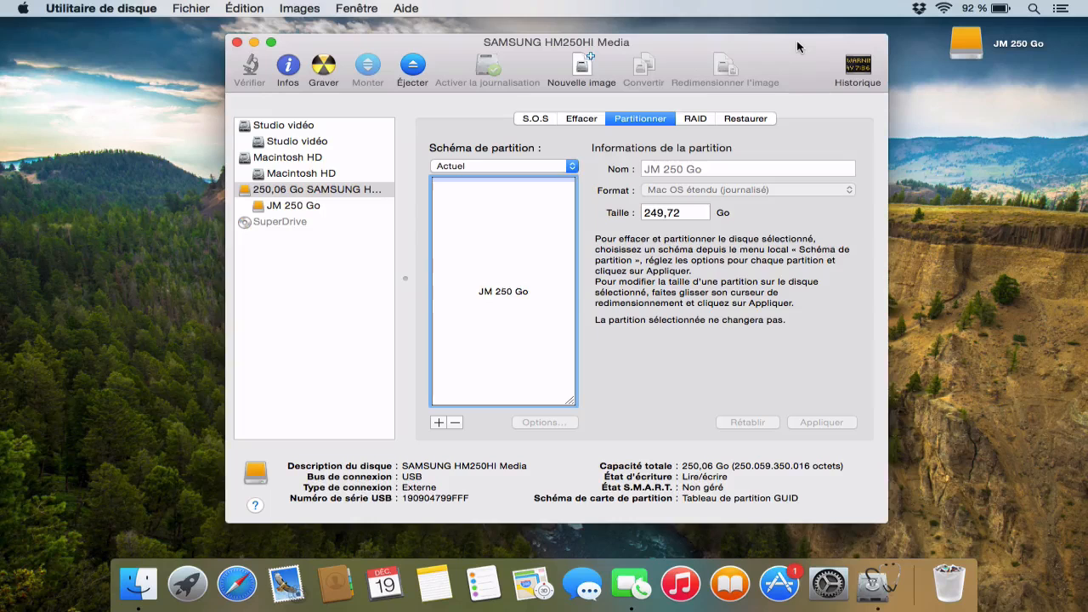
double_click(965, 52)
Choose the 2 Partitions scheme for the Samsung disk and name the first partition Partition 1
left_click(539, 165)
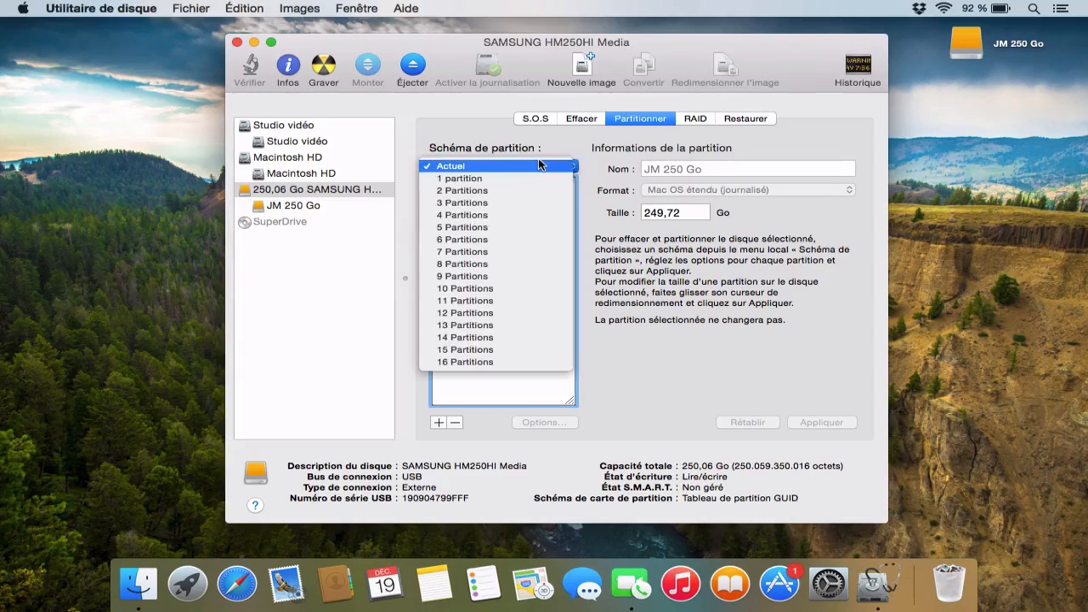
left_click(539, 190)
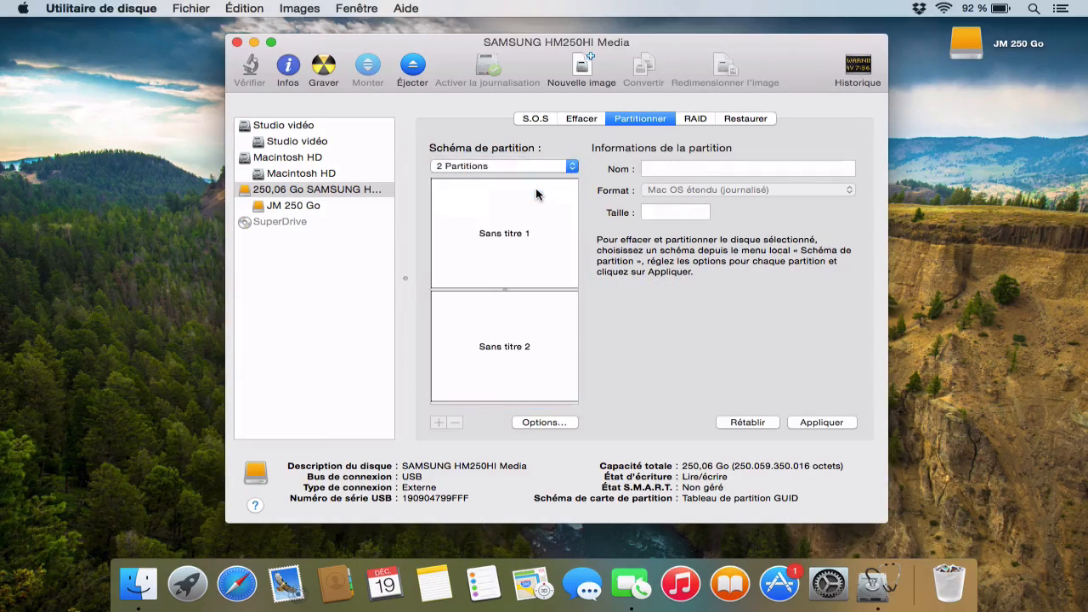
left_click(510, 242)
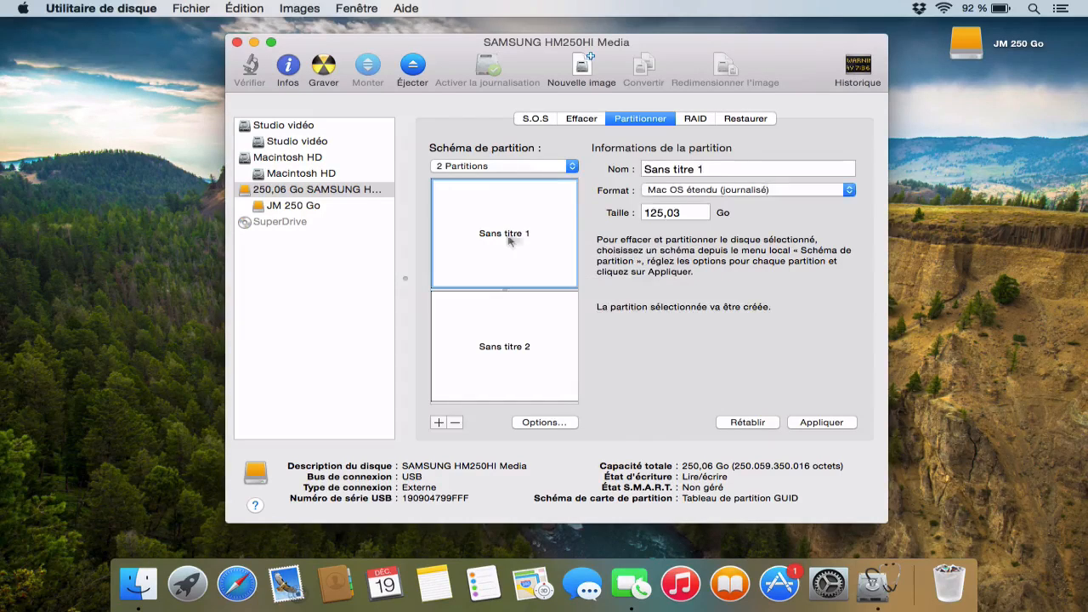
triple_click(706, 168)
type("Pr")
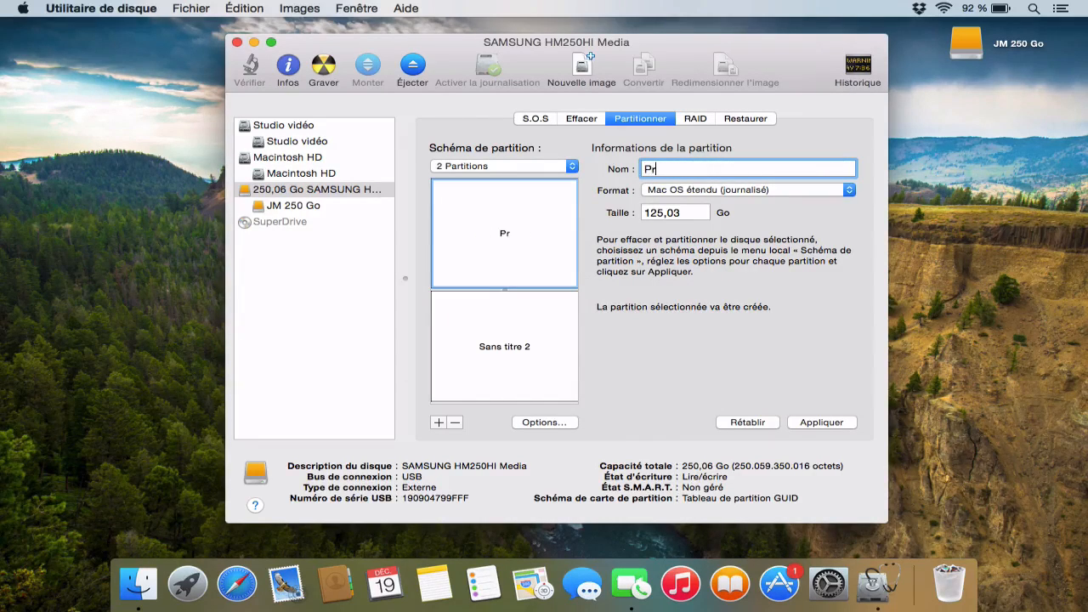
type("a")
key("BackSpace")
key("BackSpace")
type("artition 1")
Name the second partition Partition 2 and set its format to MS-DOS (FAT)
left_click(513, 347)
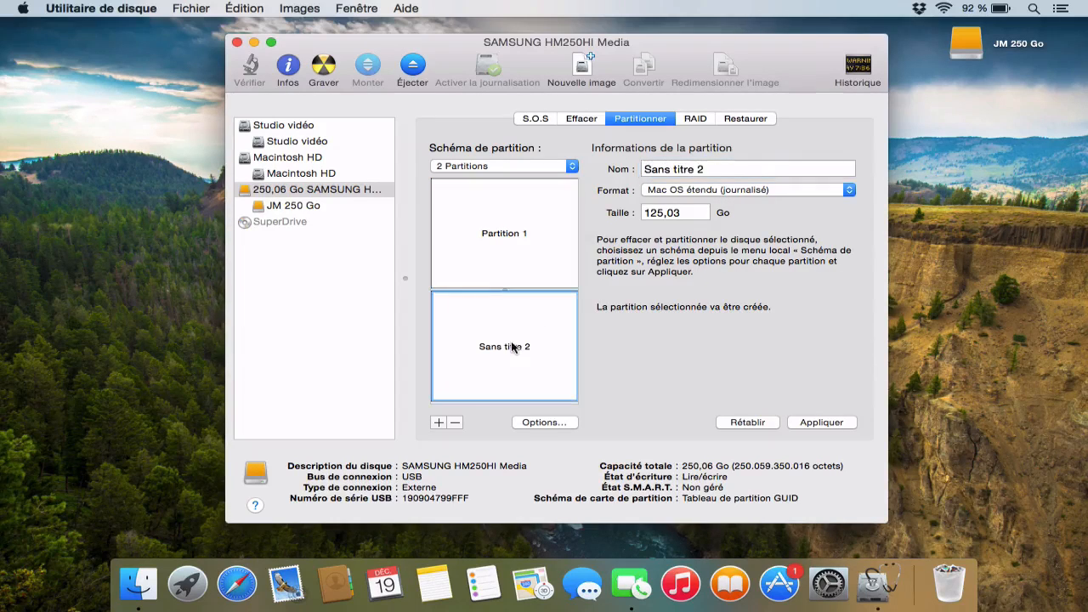
triple_click(733, 168)
type("Par")
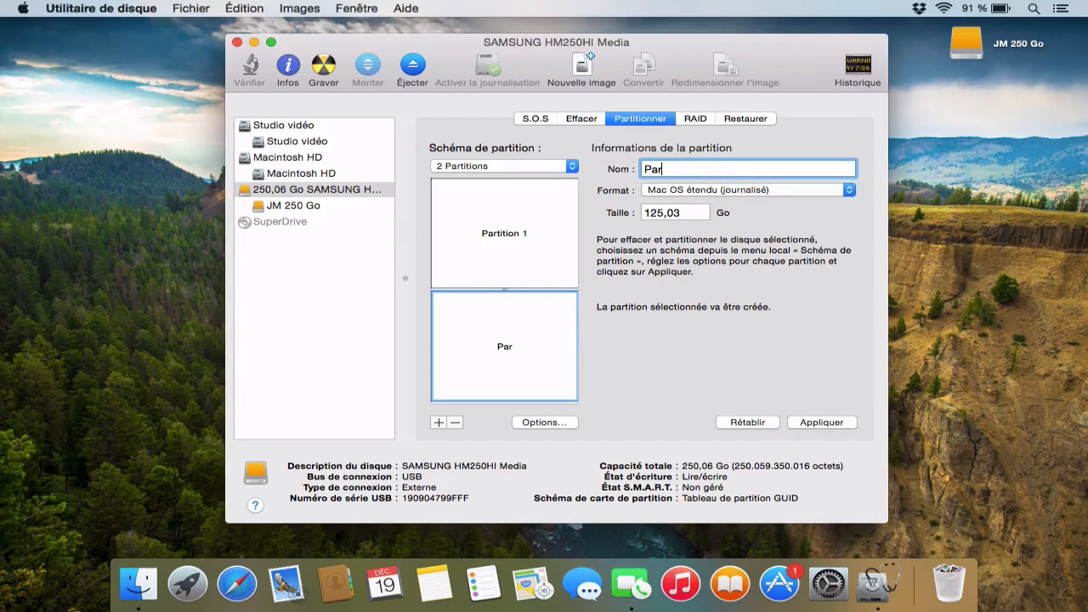
type("tition 2")
left_click(784, 197)
left_click(771, 208)
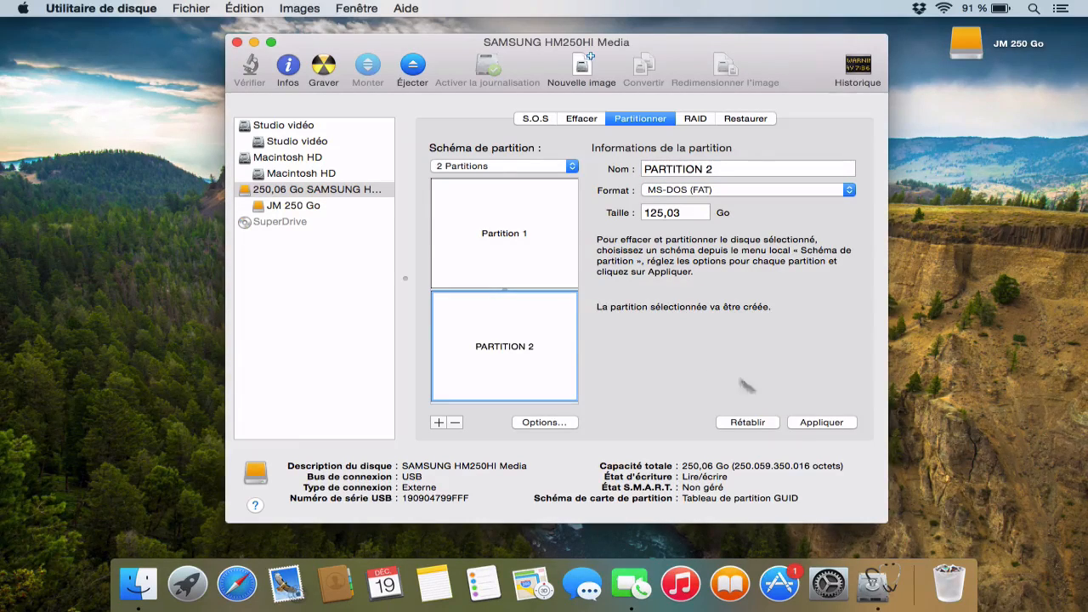
Copy the RTF file "Ne me supprimez pas pitié !" from the JM 250 Go drive to the desktop
double_click(966, 44)
left_click_drag(377, 151, 1001, 182)
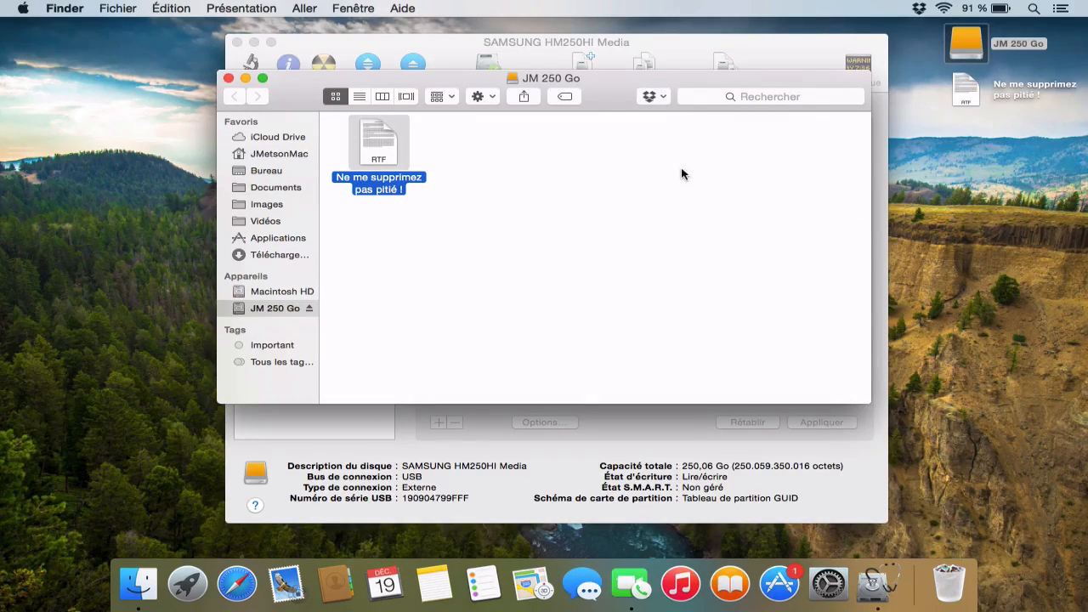
Close the JM 250 Go drive window and apply the two-partition scheme to the Samsung disk, confirming the erasure
key("super+w")
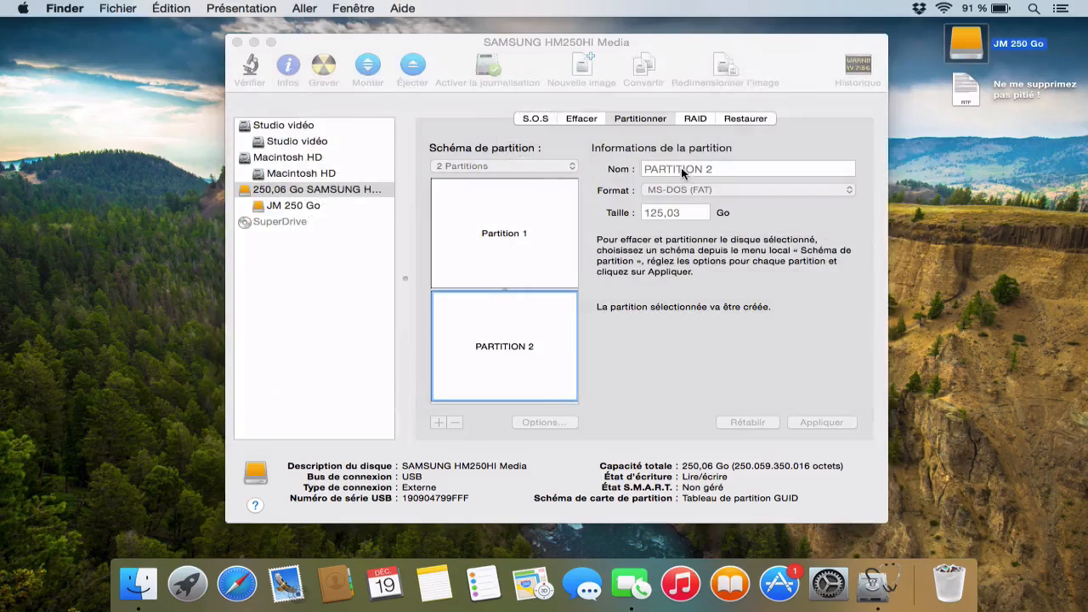
left_click(801, 289)
left_click(821, 422)
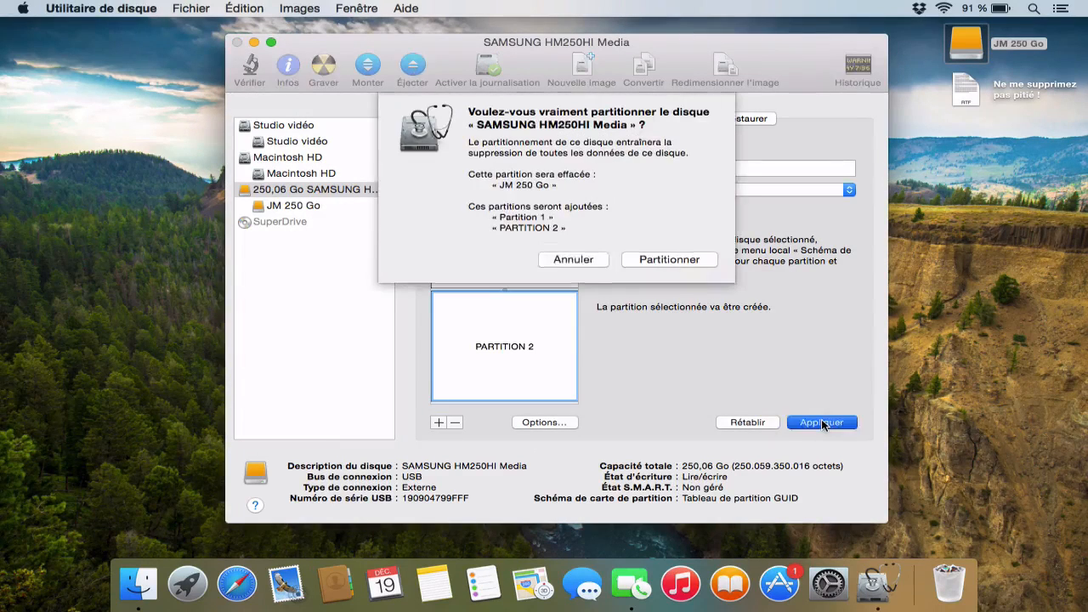
left_click(689, 262)
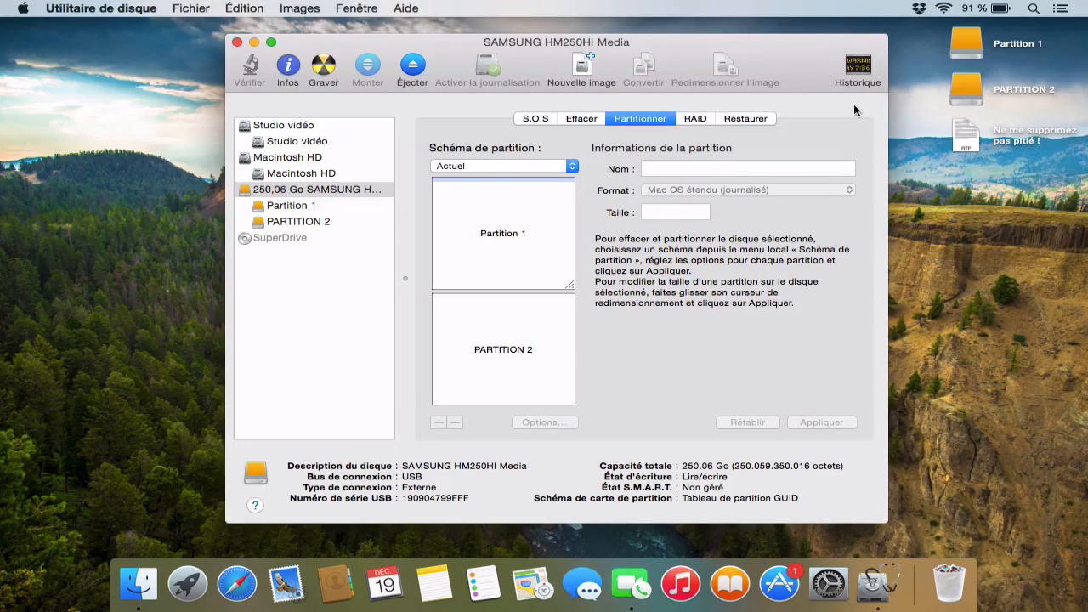
Open the Partition 1 and PARTITION 2 drives from the desktop in turn to check their contents, closing each window
double_click(966, 39)
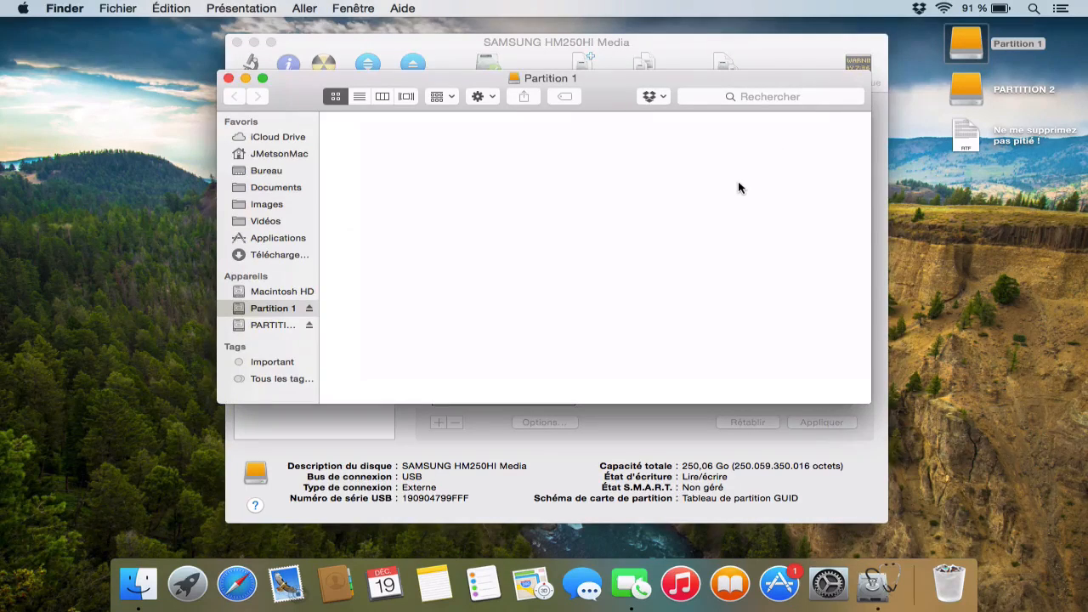
key("super+w")
double_click(963, 90)
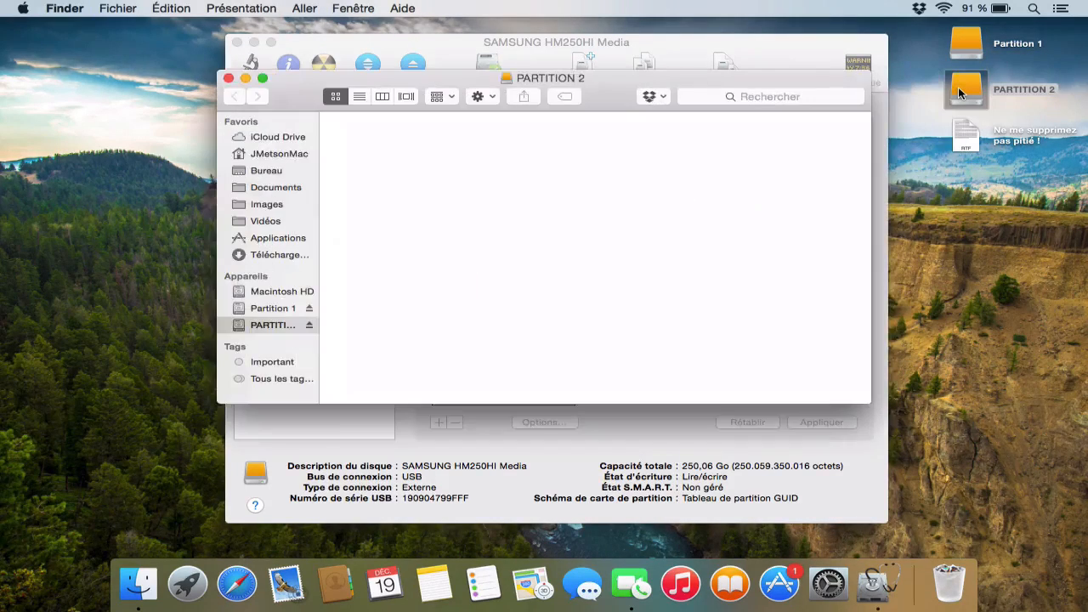
key("super+w")
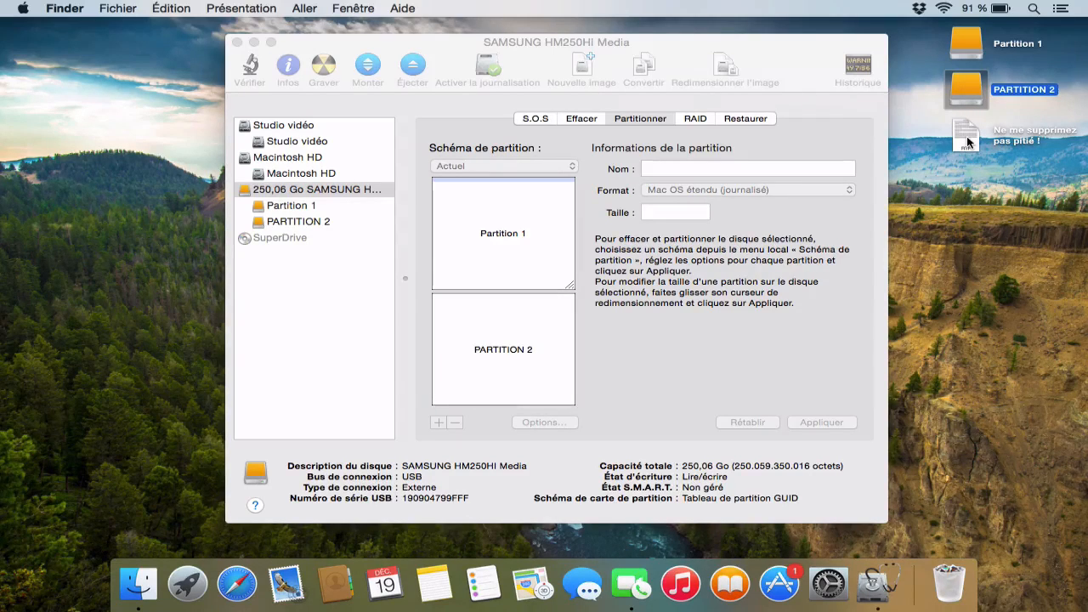
Repartition the Samsung disk with the 1 partition scheme, naming the partition JM 250 Go, and confirm the erasure
left_click(511, 115)
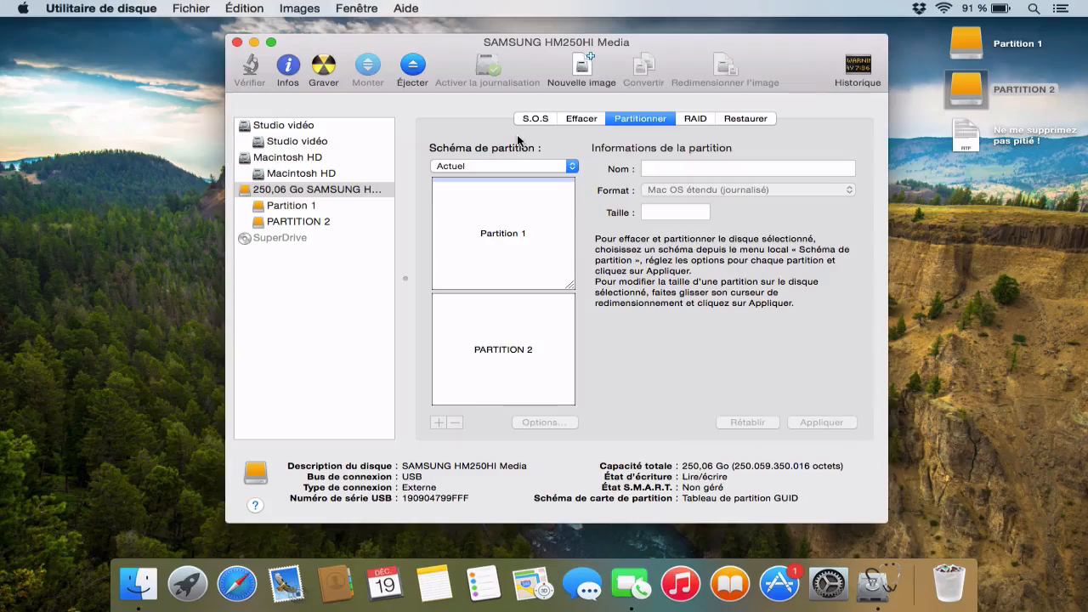
left_click(564, 166)
left_click(553, 179)
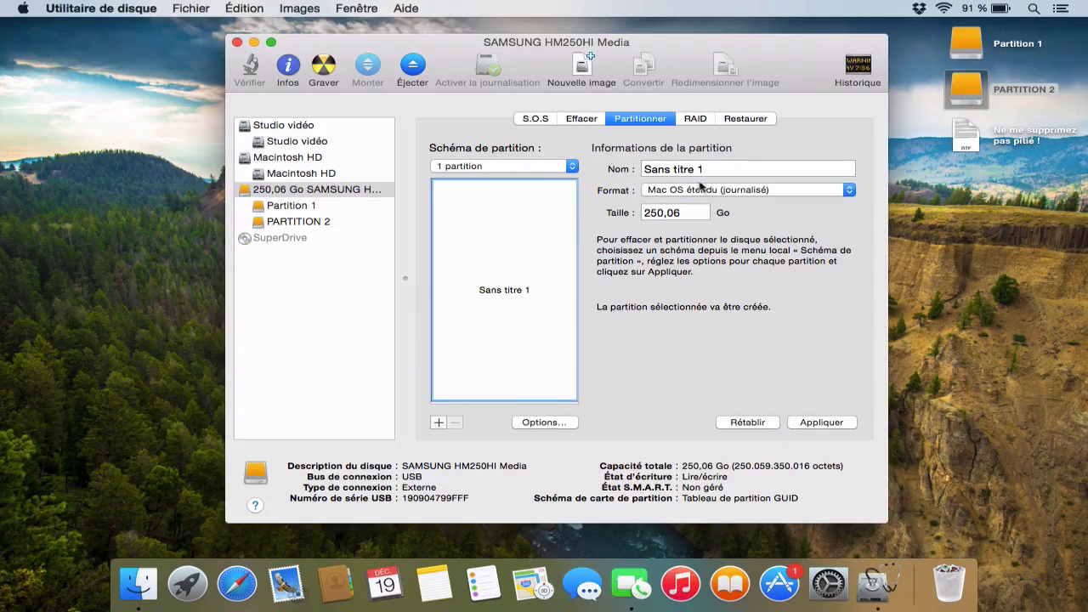
triple_click(704, 169)
type("JM ")
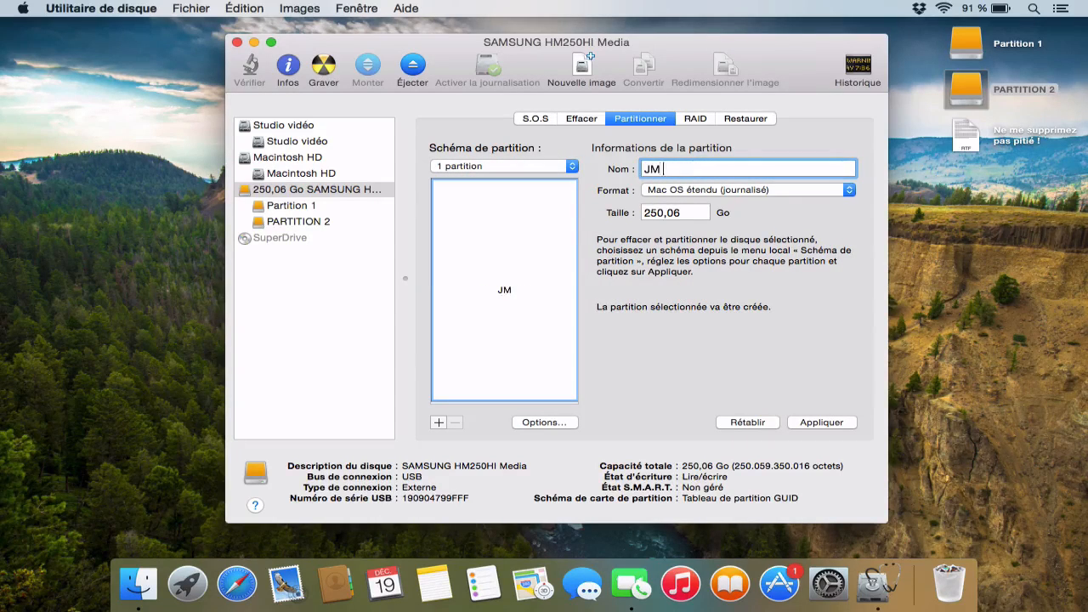
type("250 Go")
left_click(800, 425)
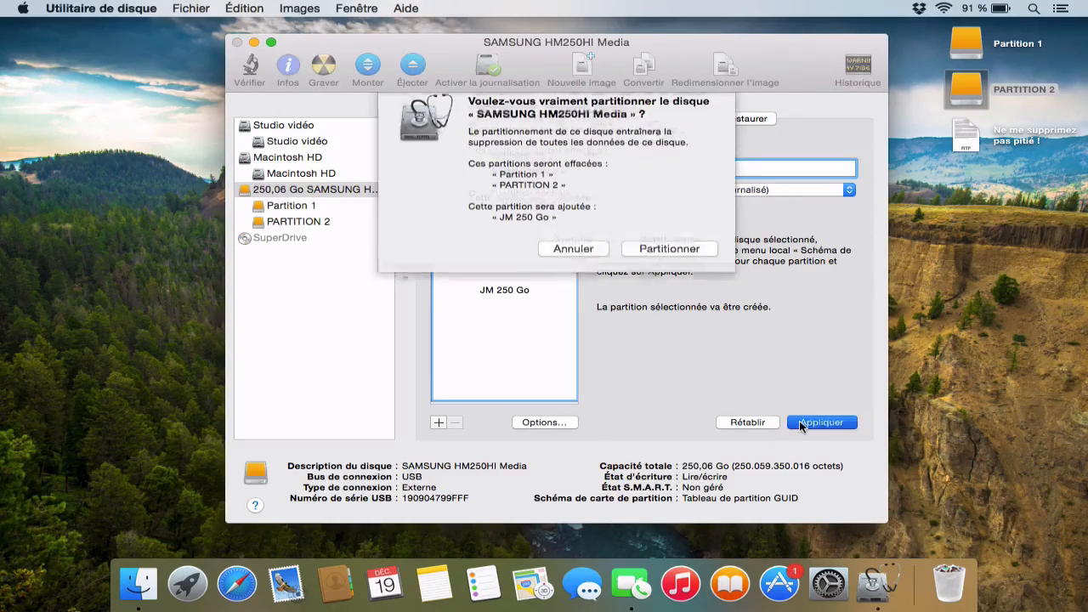
left_click(673, 252)
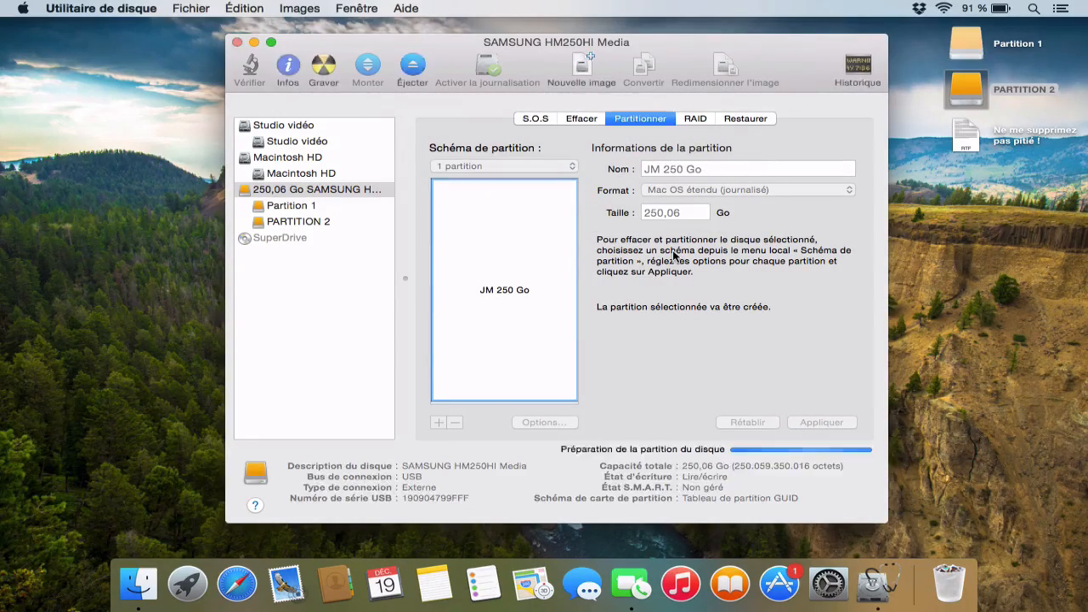